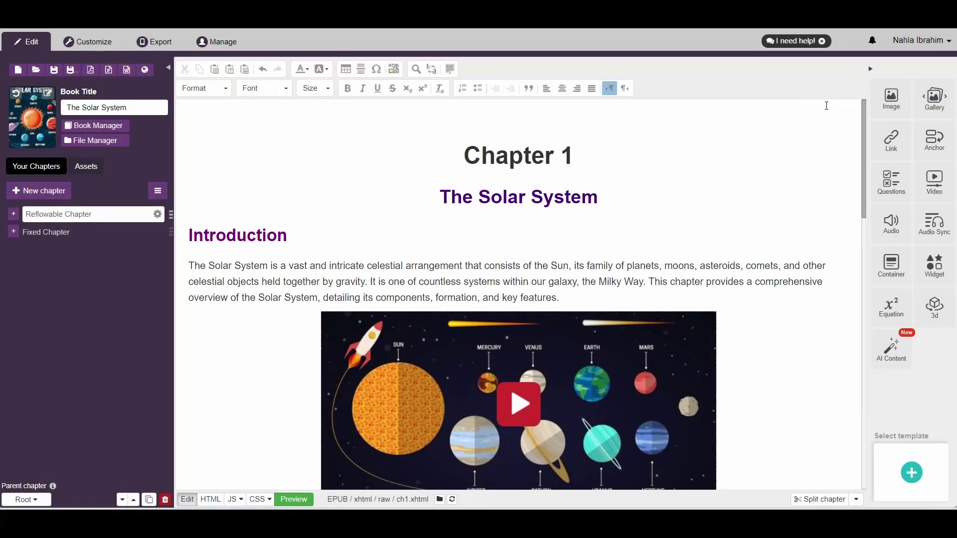
Scroll through the Reflowable Chapter from its Chapter 1 'The Solar System' heading.
left_click_drag(862, 120, 794, 381)
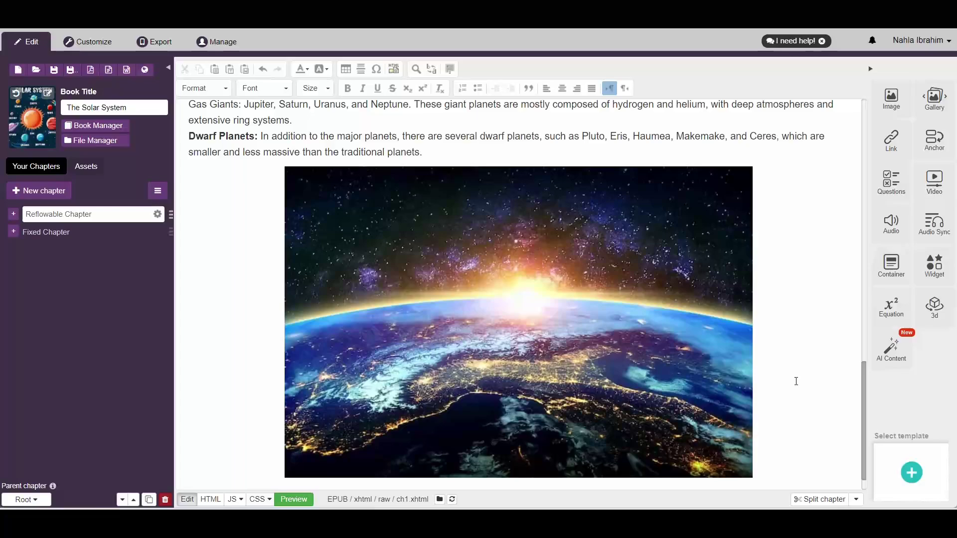
Preview the Reflowable Chapter, scroll through it, then exit back to the editor.
mouse_move(458, 464)
left_click(312, 502)
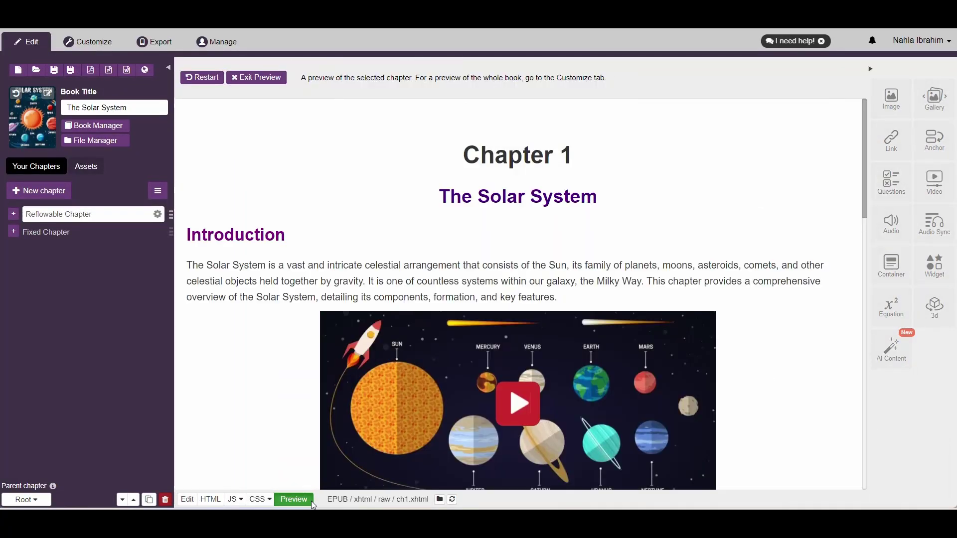
left_click_drag(862, 186, 866, 140)
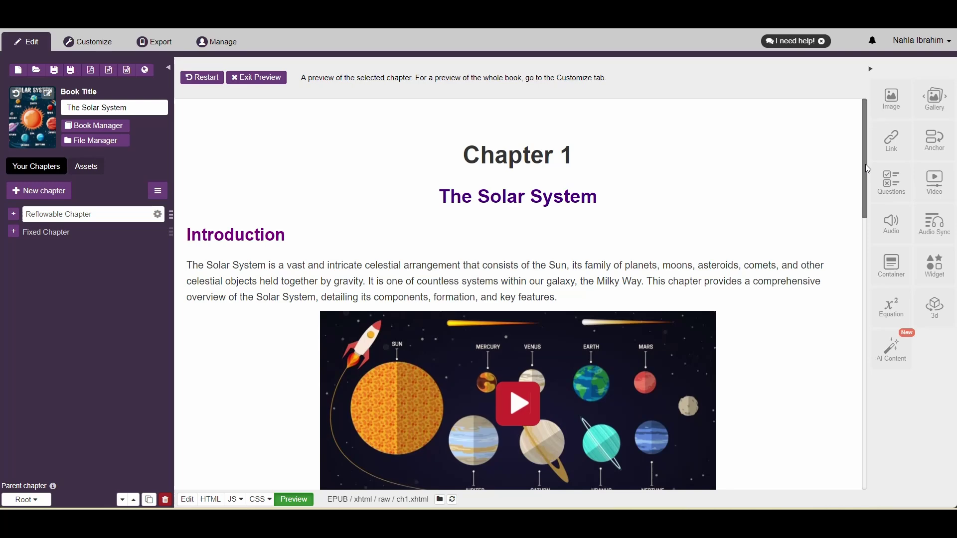
left_click(273, 79)
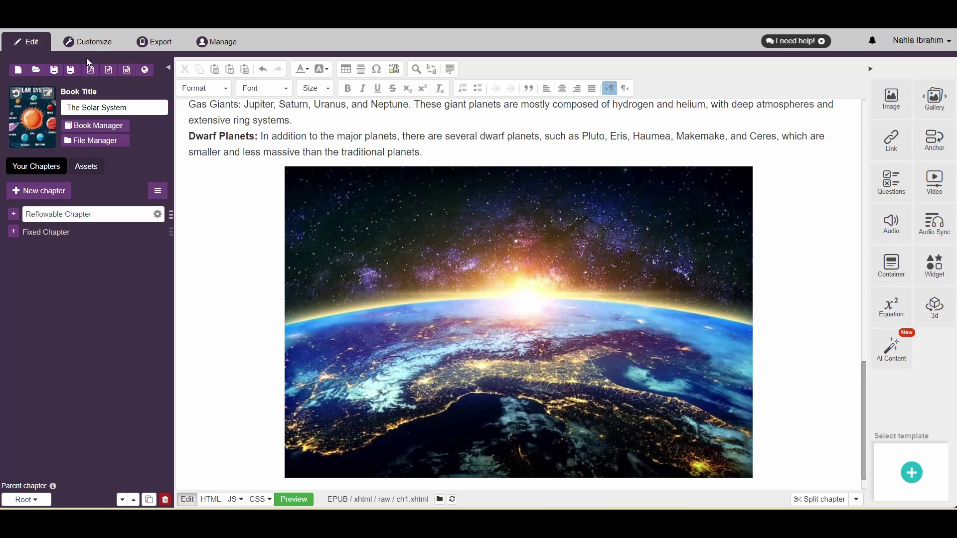
Preview the book in a Samsung Galaxy S9 frame via Customize and scroll the chapter.
left_click(81, 46)
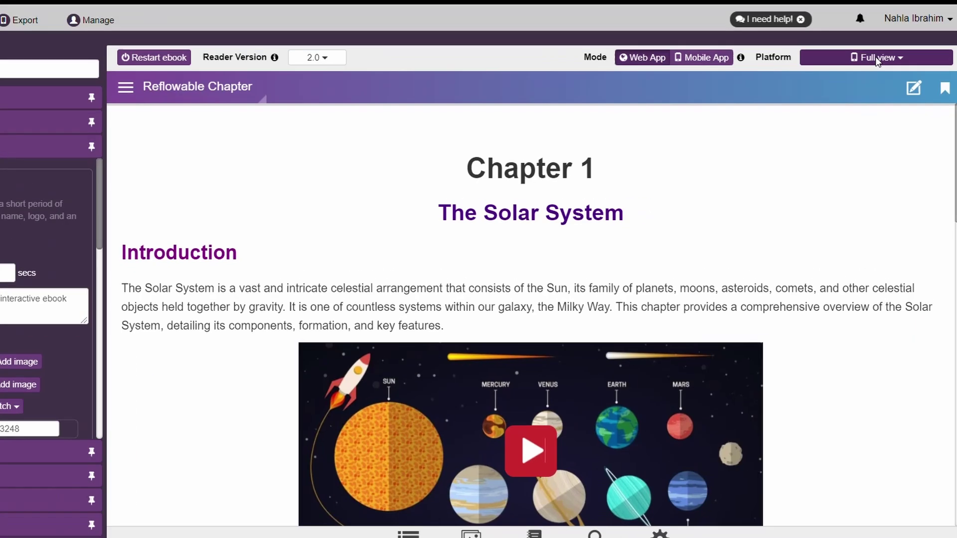
left_click(886, 73)
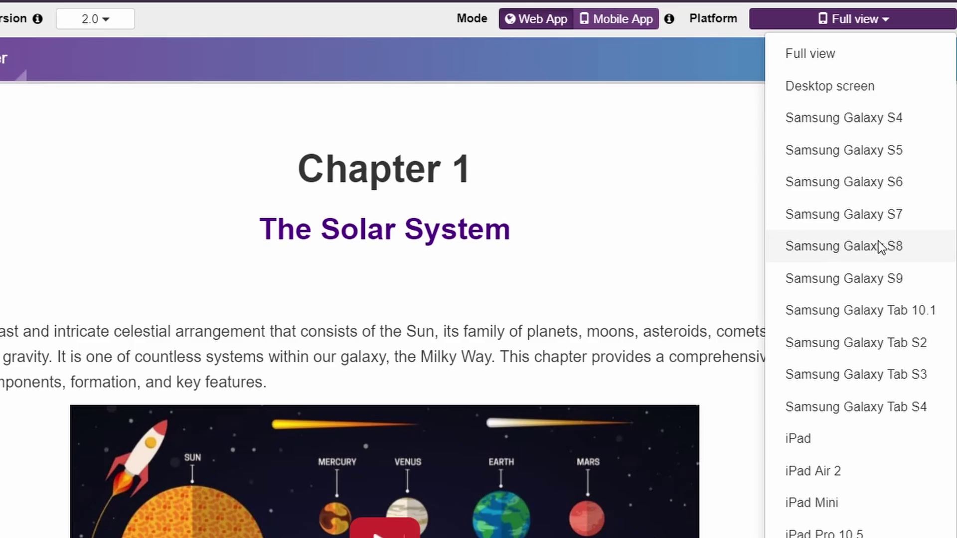
left_click(880, 283)
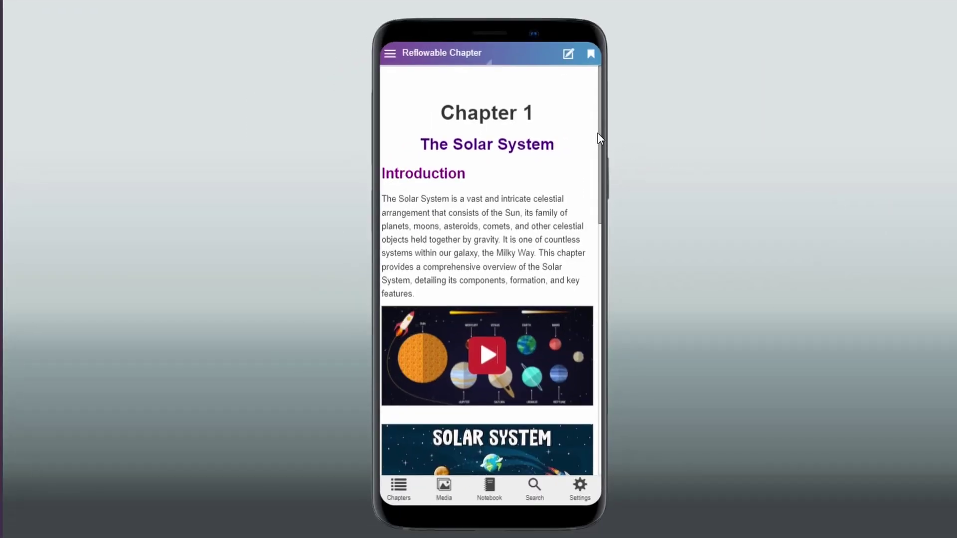
left_click_drag(599, 134, 549, 394)
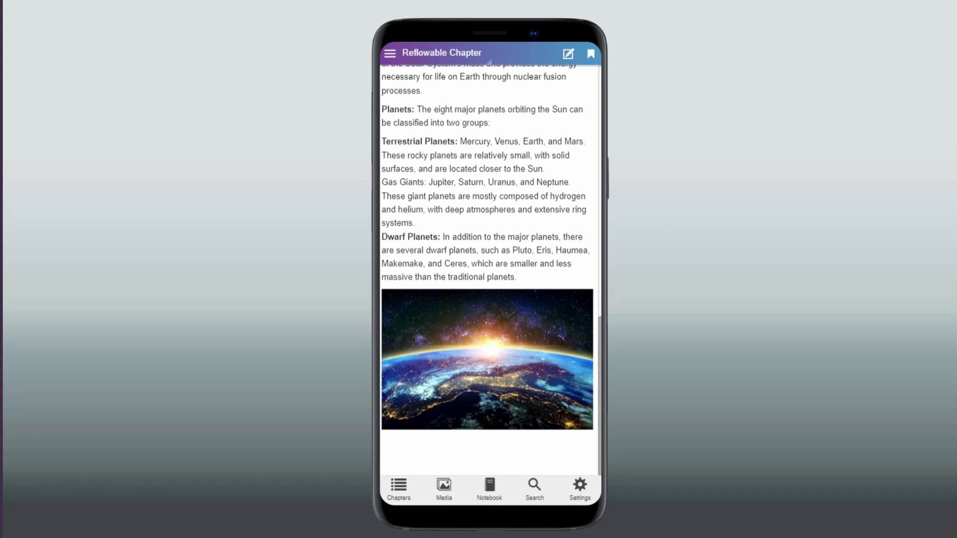
Switch the device preview to iPad Pro 11 and scroll through the chapter.
mouse_move(954, 250)
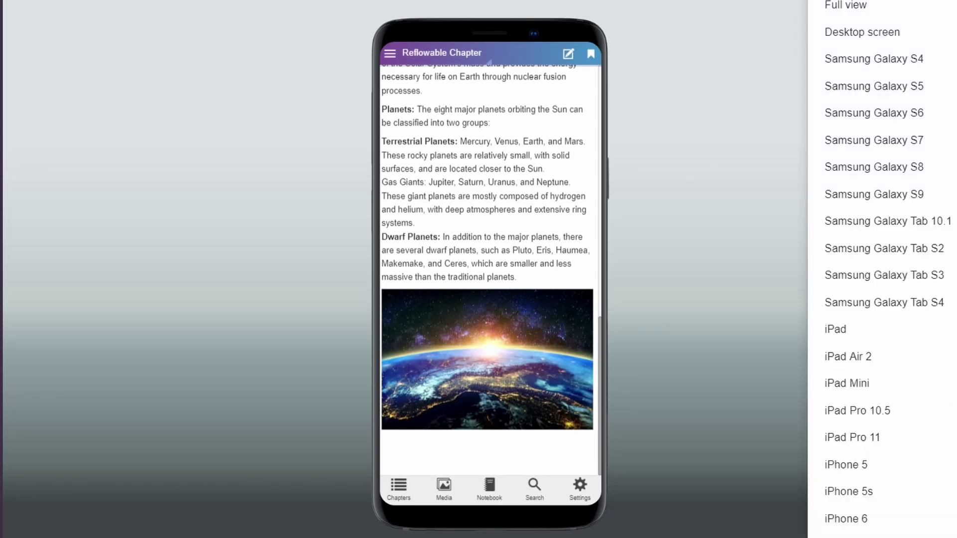
left_click(839, 438)
left_click_drag(819, 414, 816, 147)
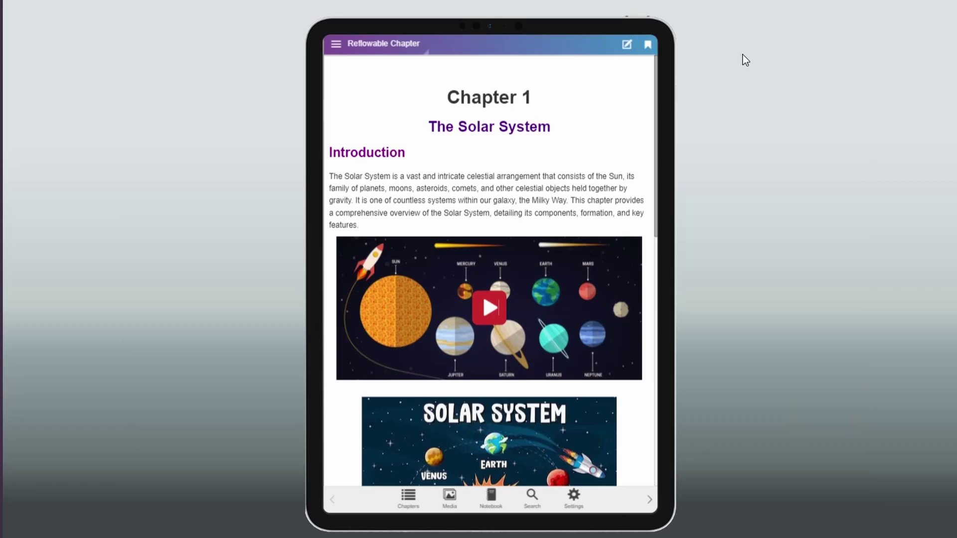
left_click_drag(656, 88, 627, 366)
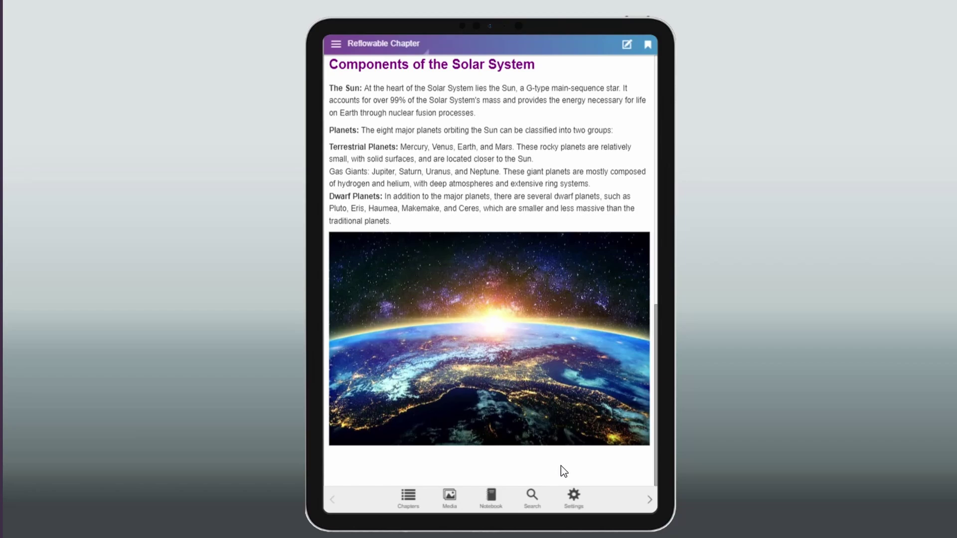
Raise the reader font size to 1.5em in the reader settings.
left_click(566, 504)
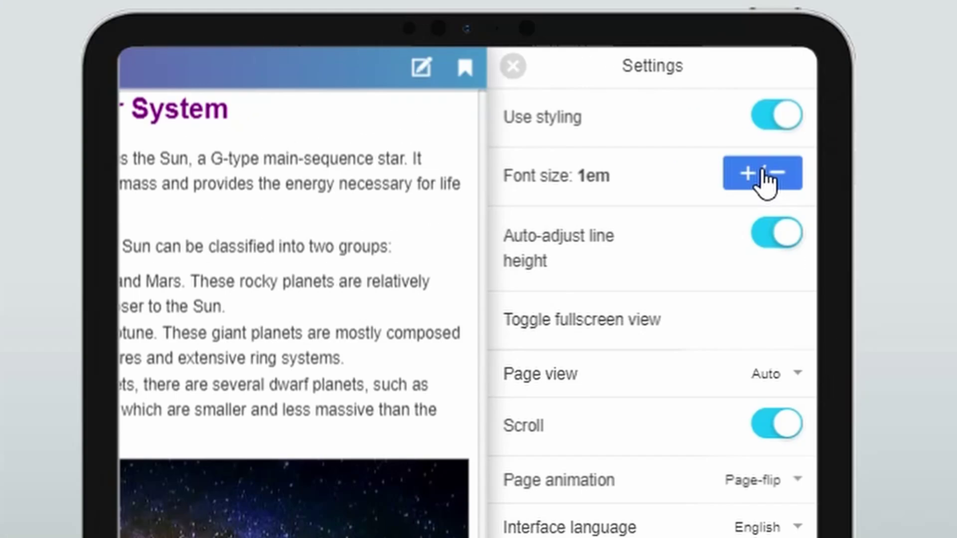
left_click(638, 96)
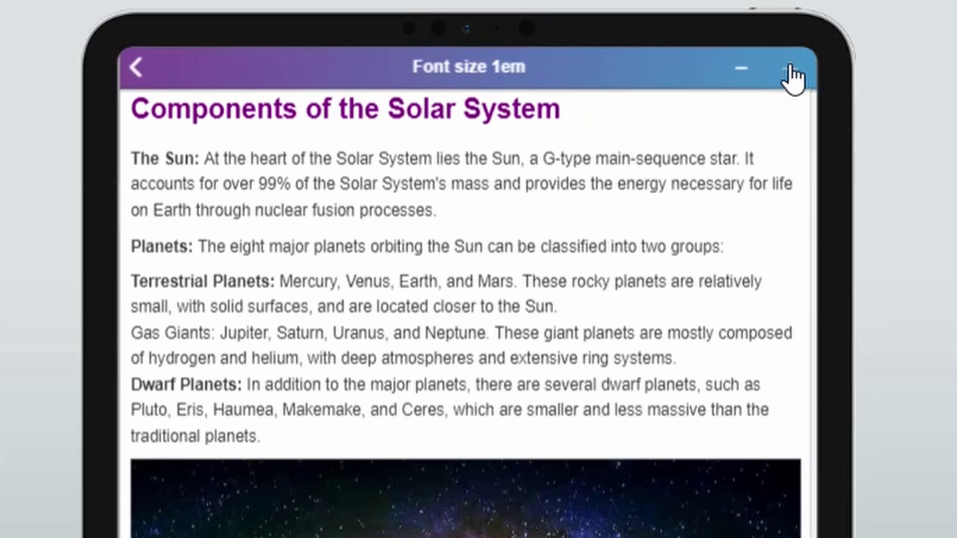
left_click(789, 69)
left_click(790, 68)
left_click(790, 69)
left_click(790, 69)
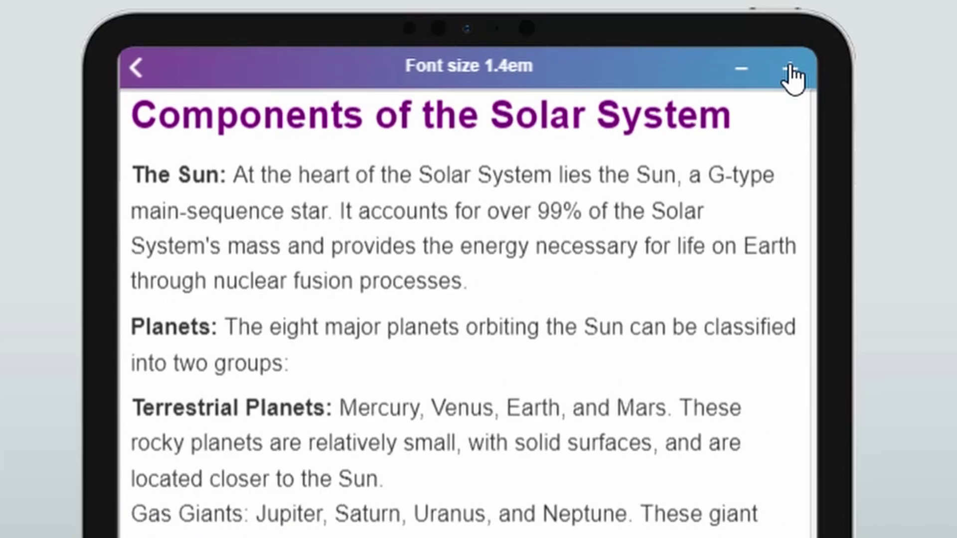
left_click(790, 69)
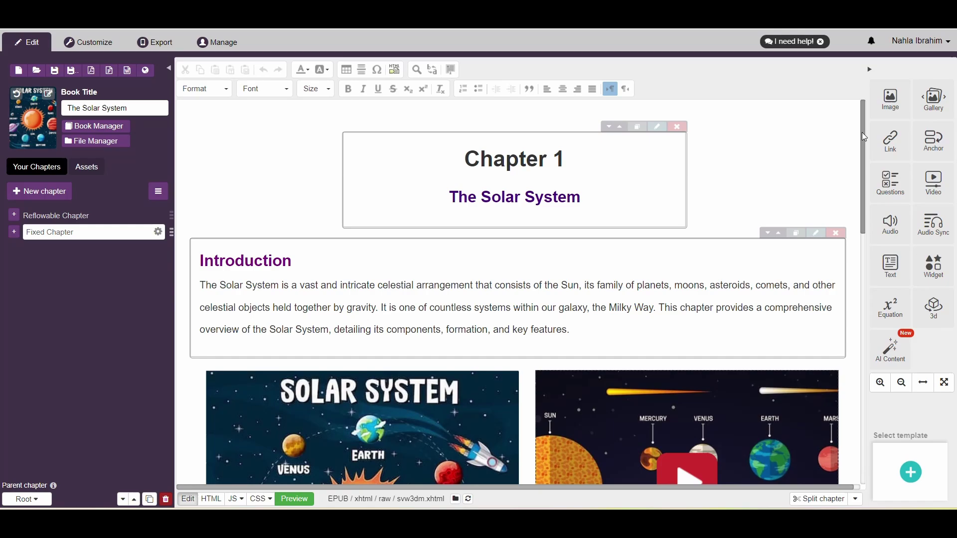
Scroll the Fixed Chapter page and drag its video block to a new position.
mouse_move(862, 133)
left_mouse_down()
mouse_move(862, 229)
mouse_move(821, 383)
mouse_move(849, 146)
left_mouse_up()
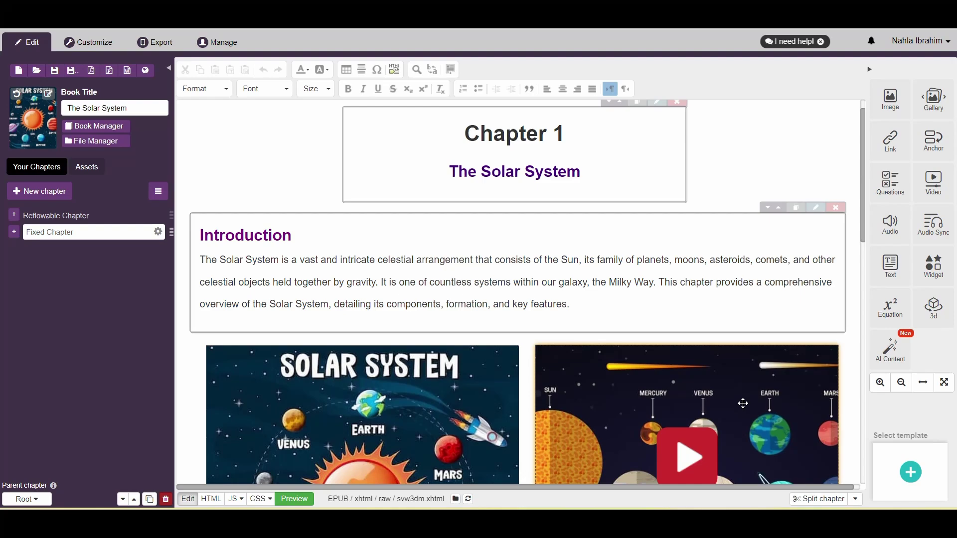
mouse_move(744, 404)
left_mouse_down()
mouse_move(749, 171)
mouse_move(741, 259)
mouse_move(718, 311)
mouse_move(417, 326)
mouse_move(453, 326)
mouse_move(745, 401)
left_mouse_up()
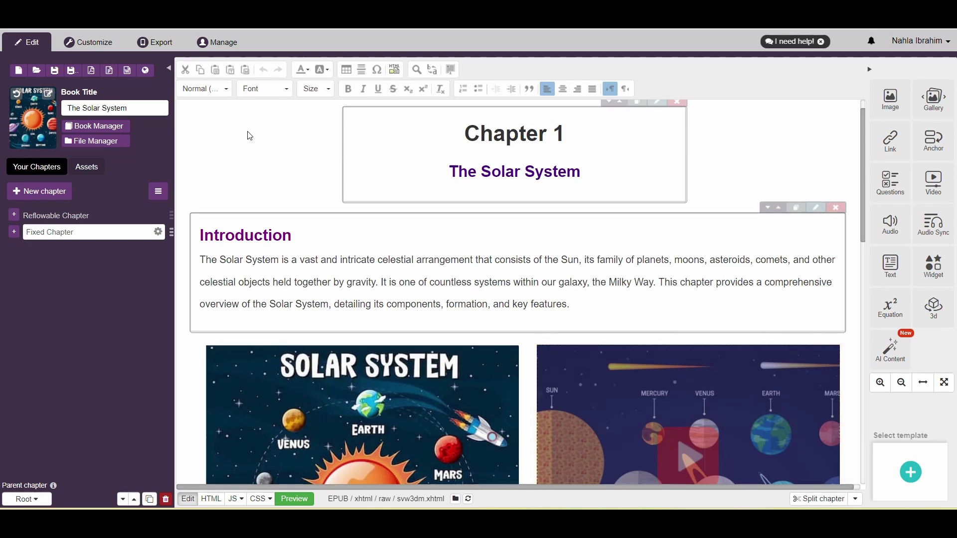
Preview the book in a Samsung Galaxy S8 phone frame.
left_click(87, 42)
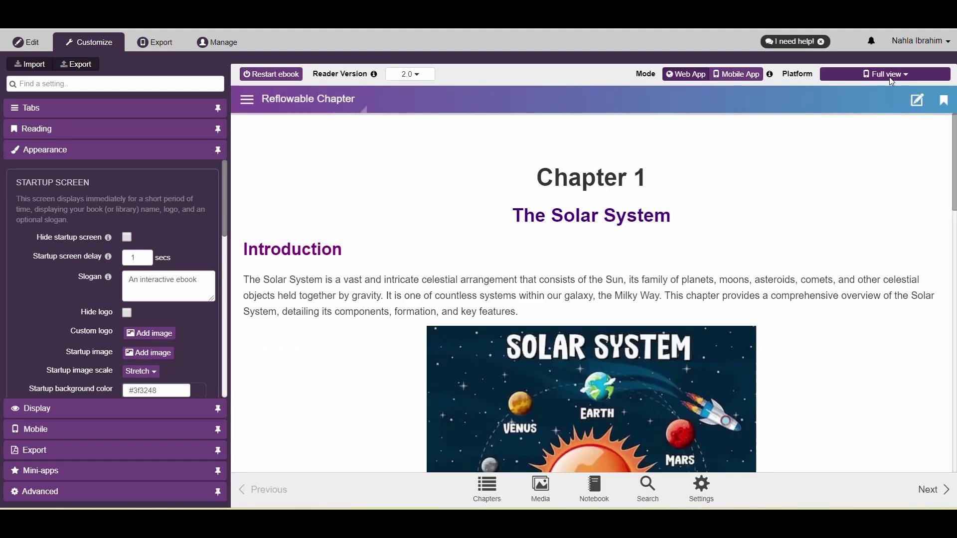
left_click(890, 76)
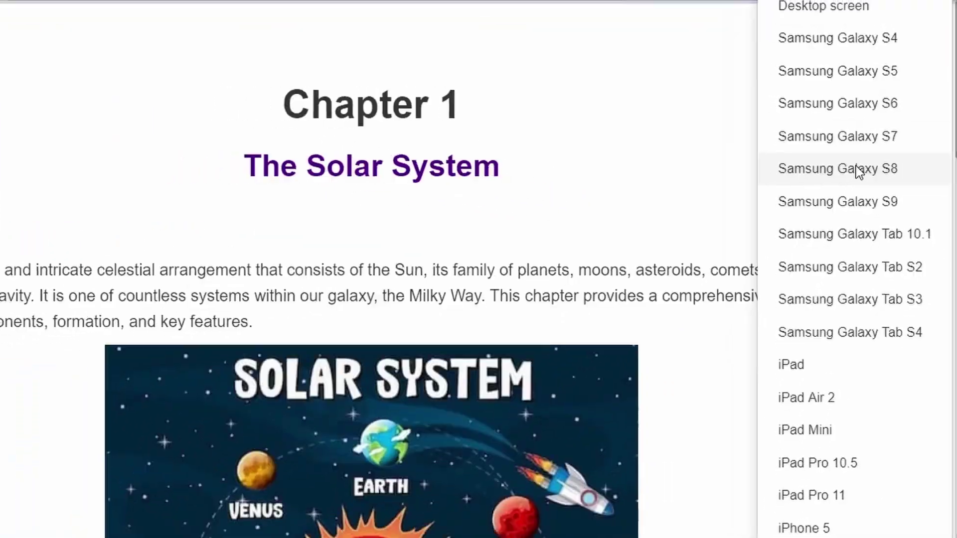
left_click(850, 176)
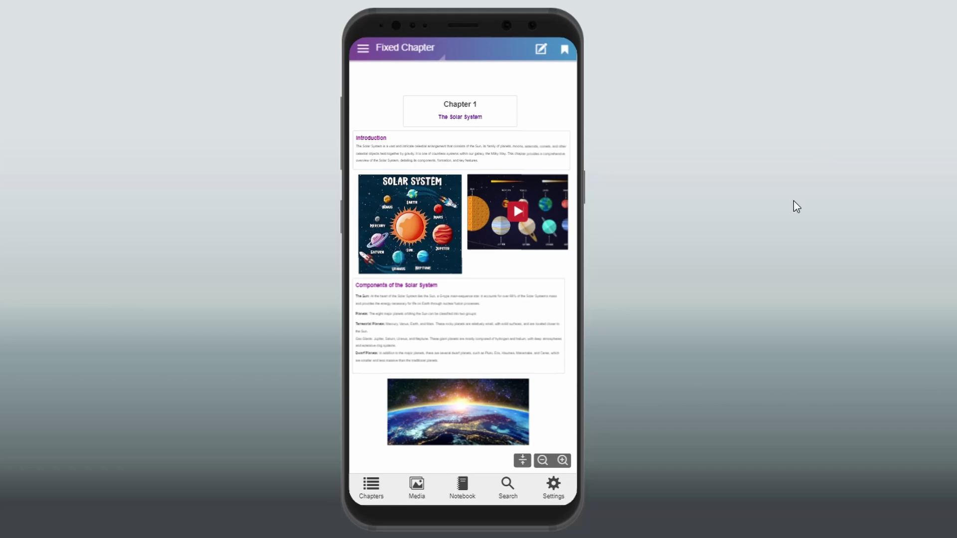
Zoom into the fixed page four times and pan around the enlarged chapter.
left_click(562, 460)
left_click(562, 460)
left_click(562, 460)
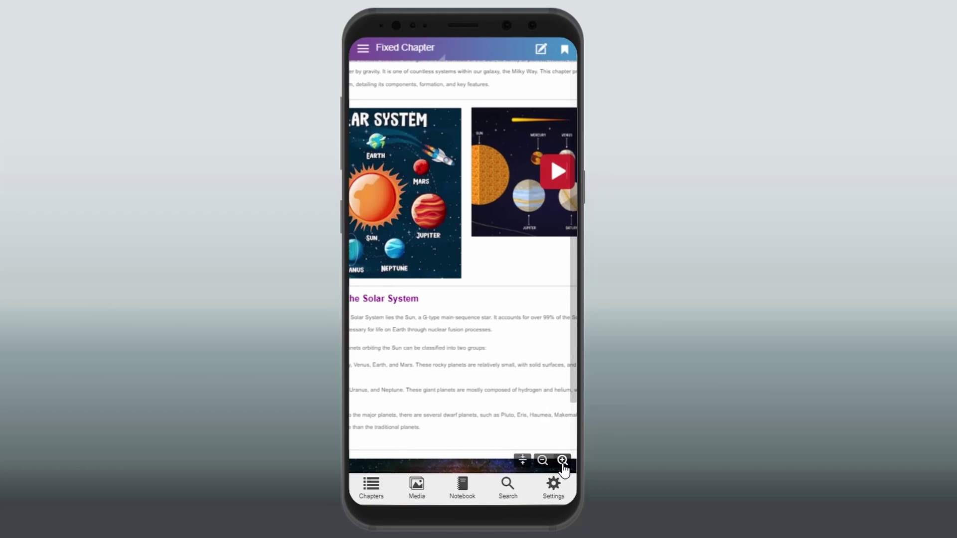
left_click(563, 461)
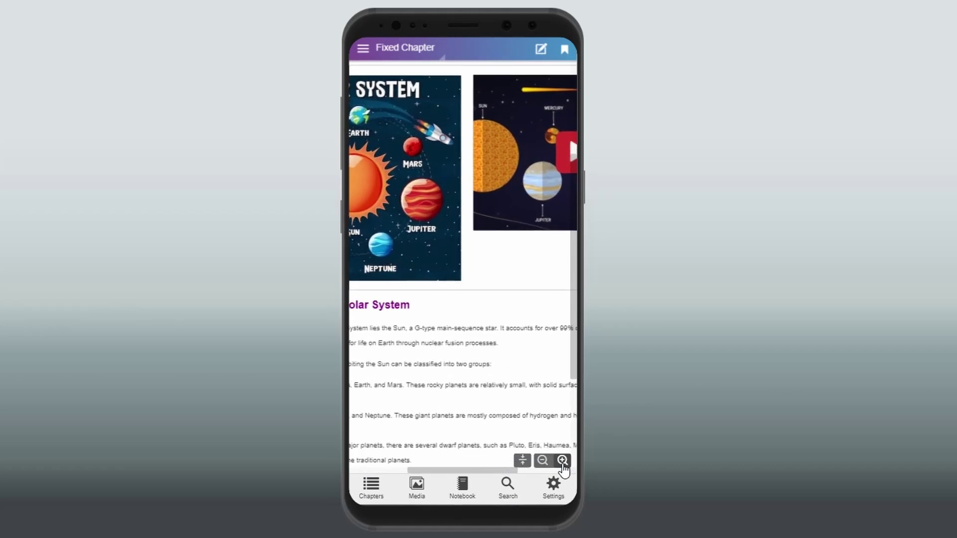
left_click_drag(573, 367, 573, 439)
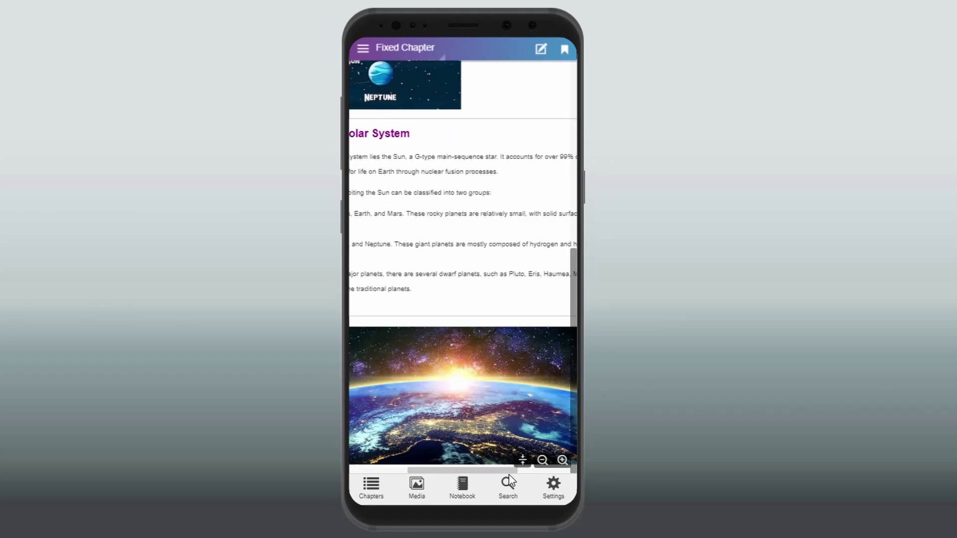
left_click_drag(509, 472, 441, 472)
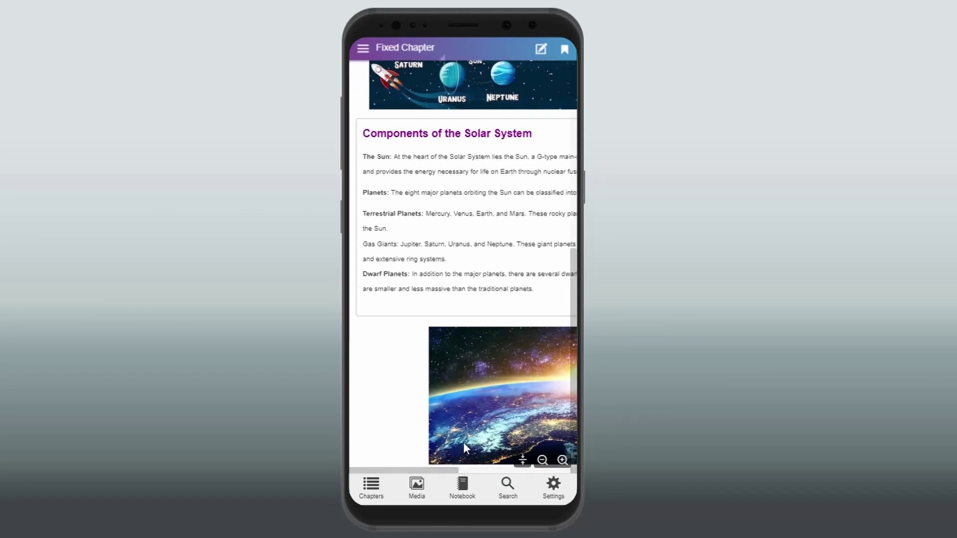
left_click_drag(572, 282, 574, 90)
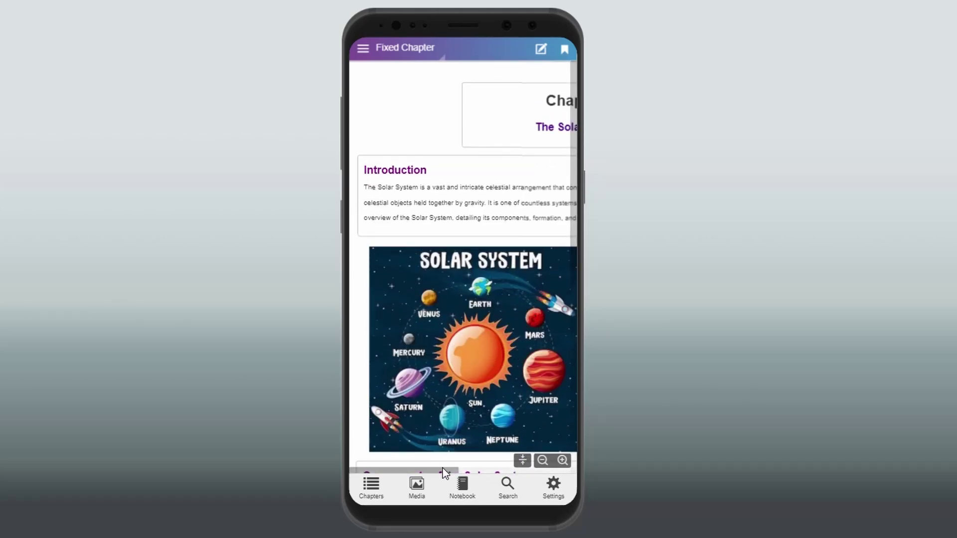
left_click_drag(445, 474, 493, 471)
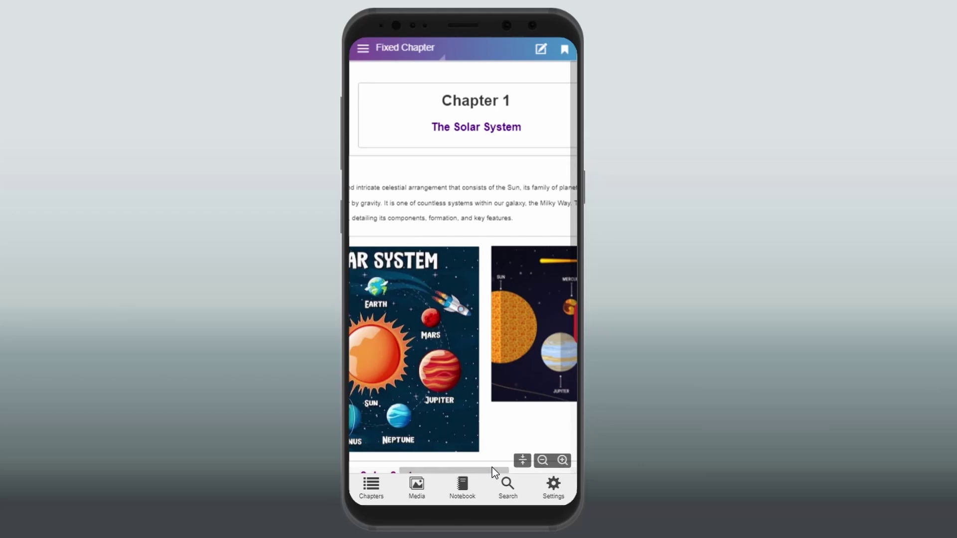